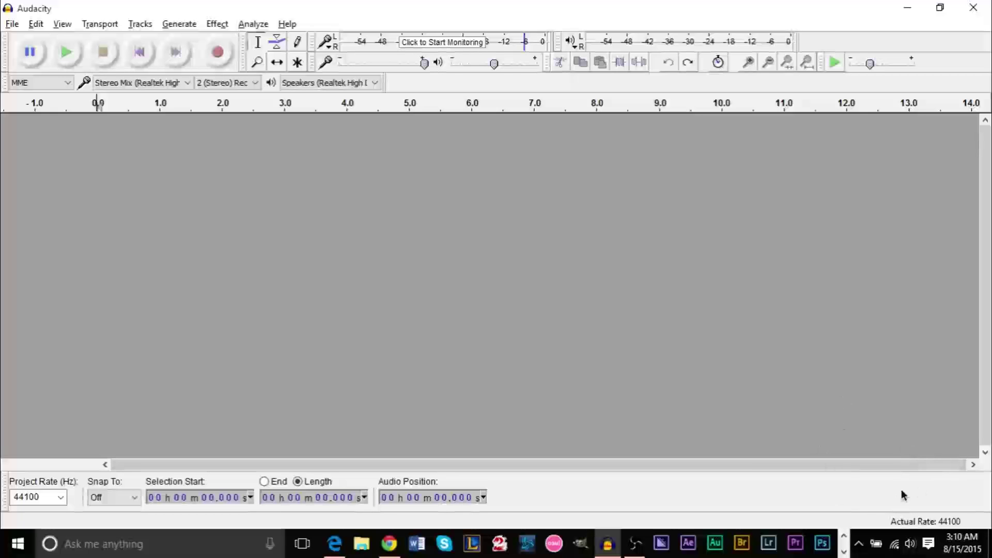
# Open the taskbar sound device menu twice and dismiss it without choosing anything
pyautogui.rightClick(910, 548)
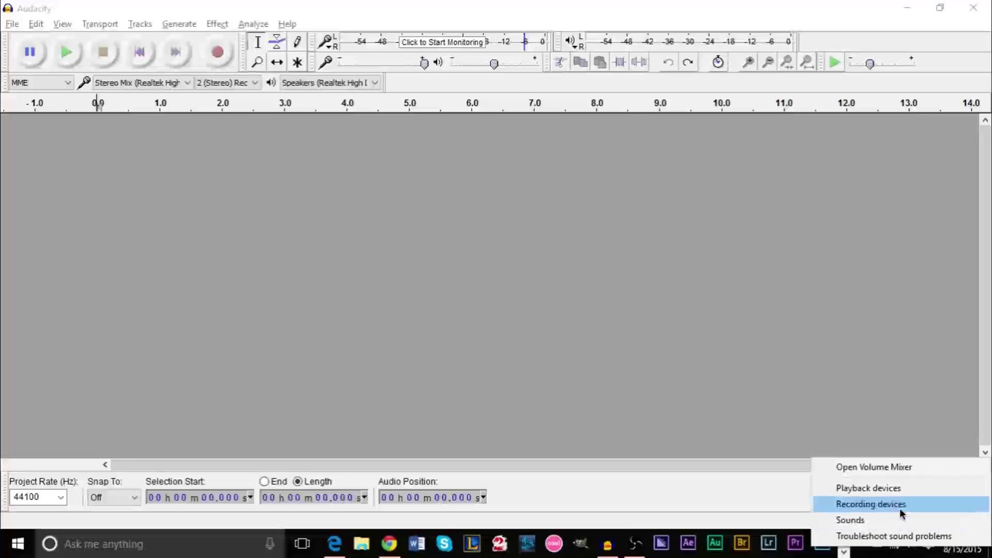
pyautogui.click(860, 468)
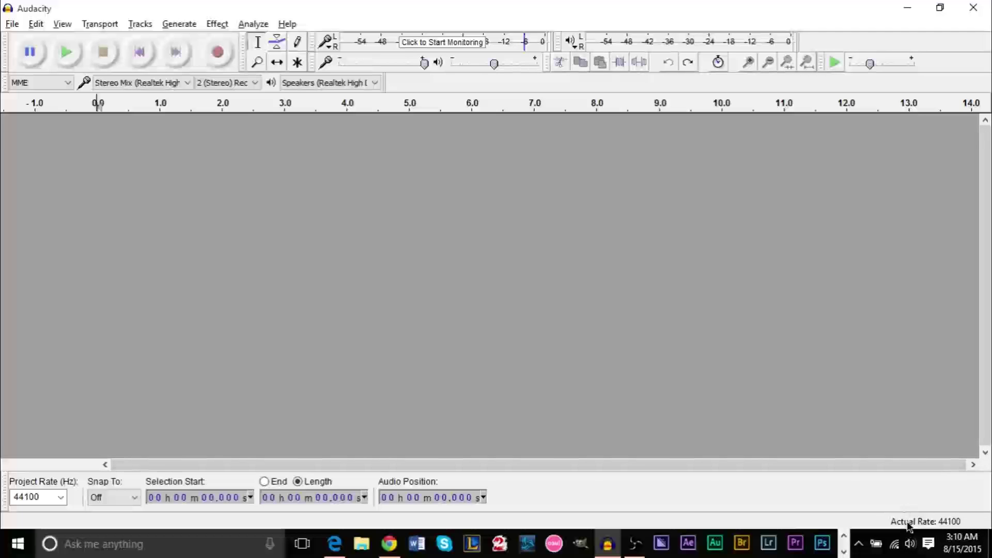
pyautogui.rightClick(910, 543)
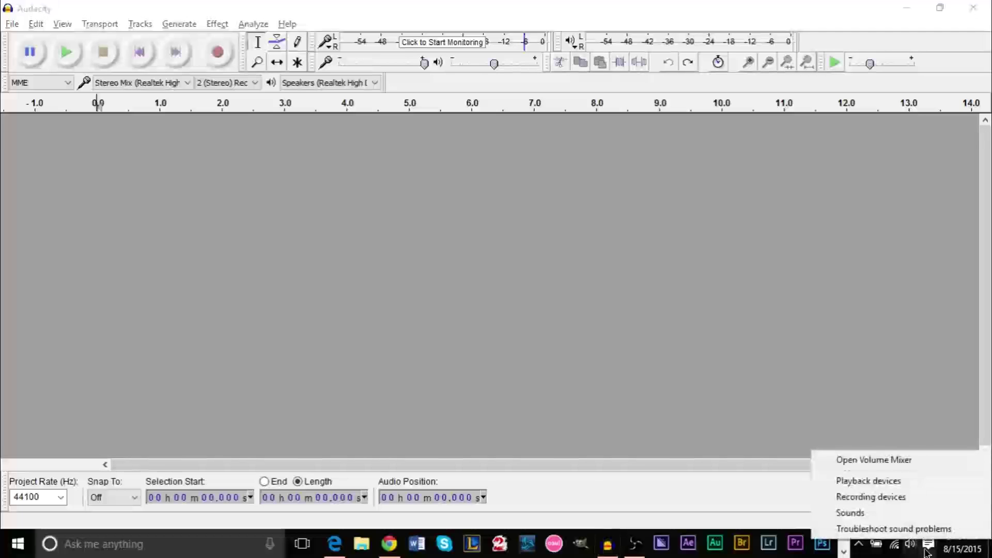
pyautogui.click(866, 333)
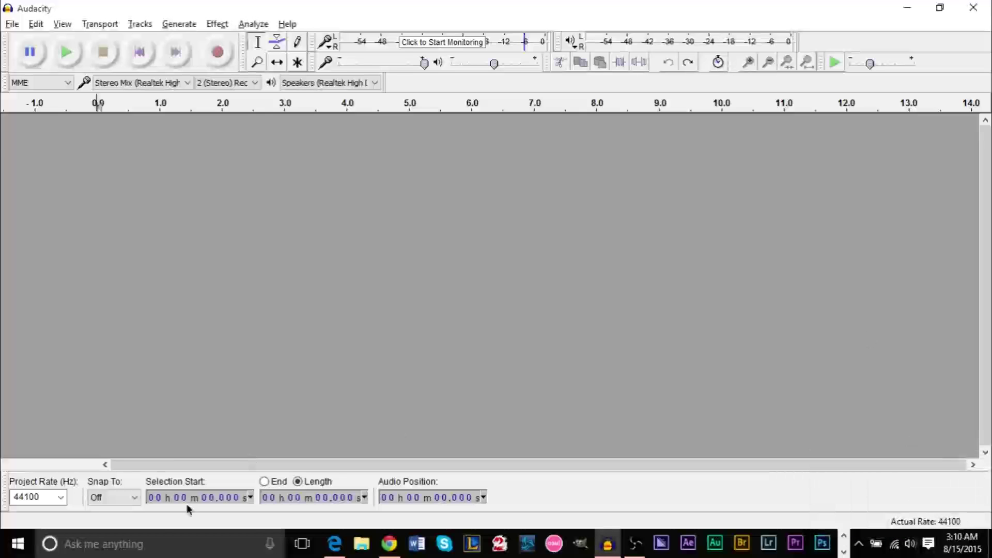
# Open Sound via Control Panel > Hardware and Sound, close Control Panel, and show Recording devices
pyautogui.click(173, 546)
pyautogui.write('contro')
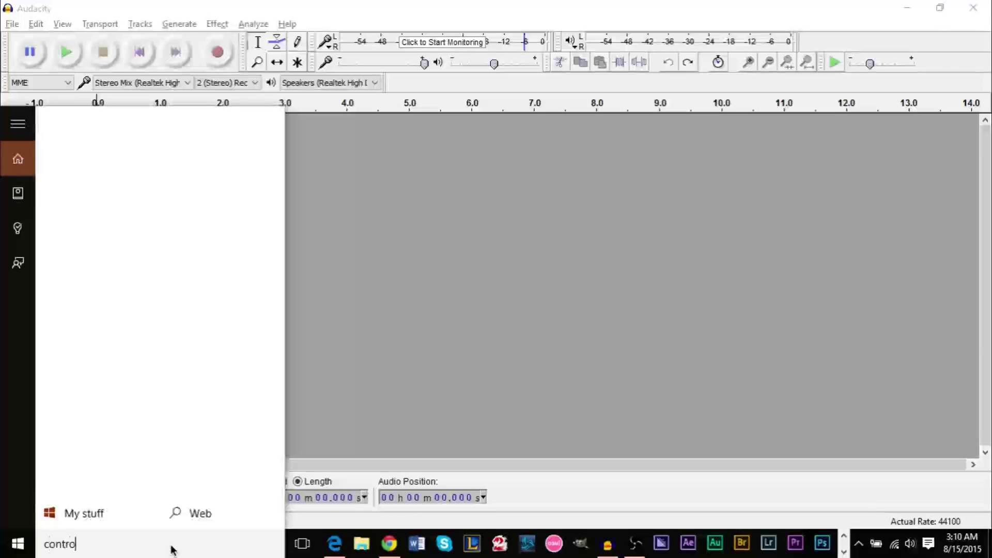
pyautogui.write('l')
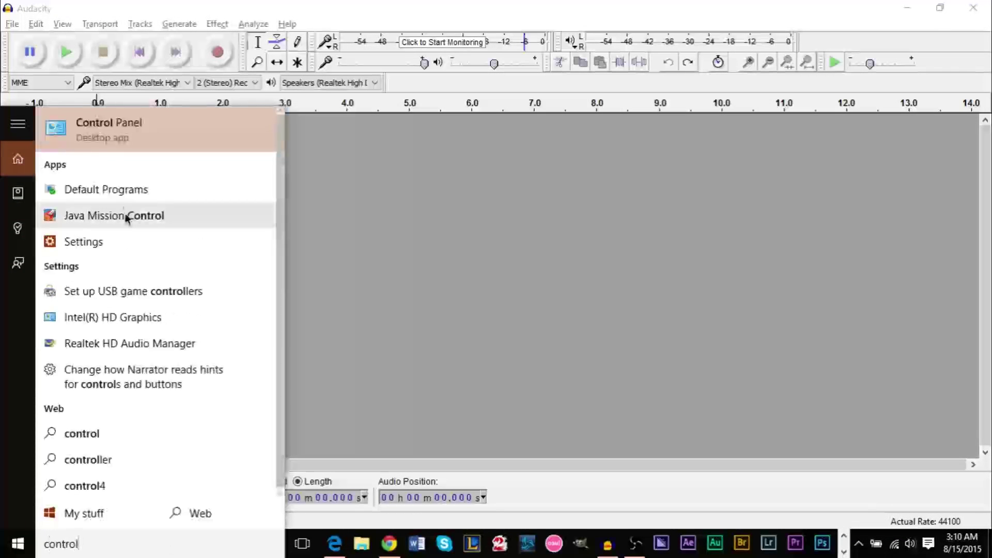
pyautogui.click(124, 123)
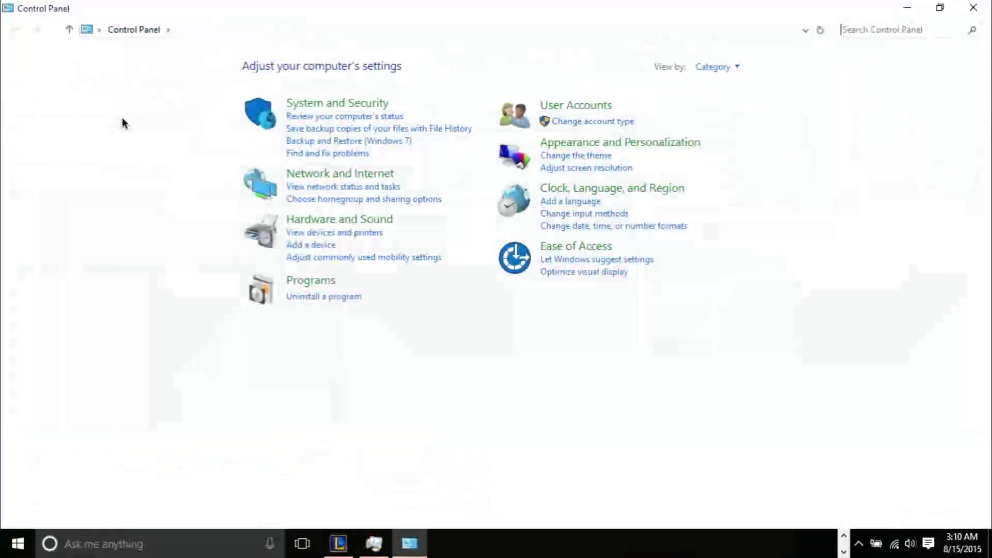
pyautogui.click(331, 220)
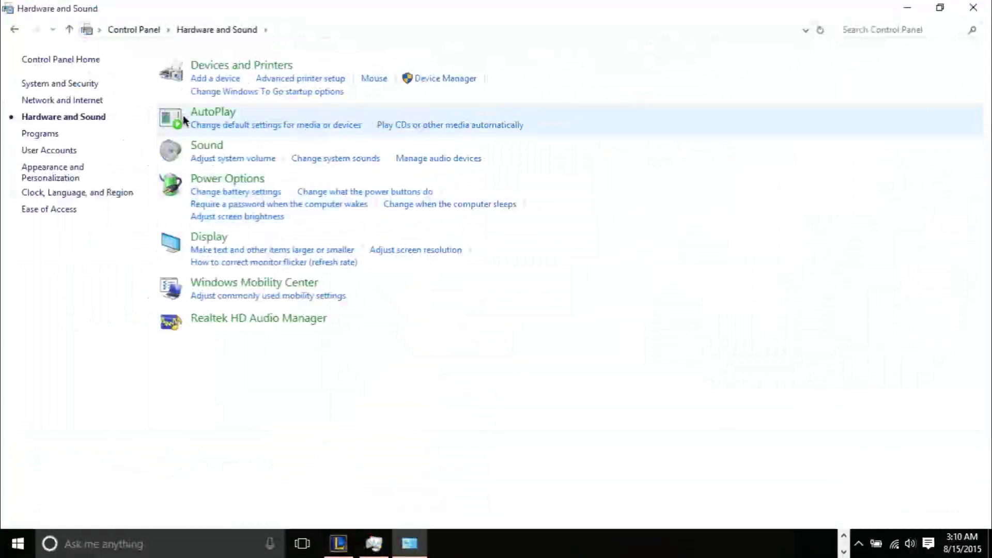
pyautogui.click(209, 147)
pyautogui.click(971, 9)
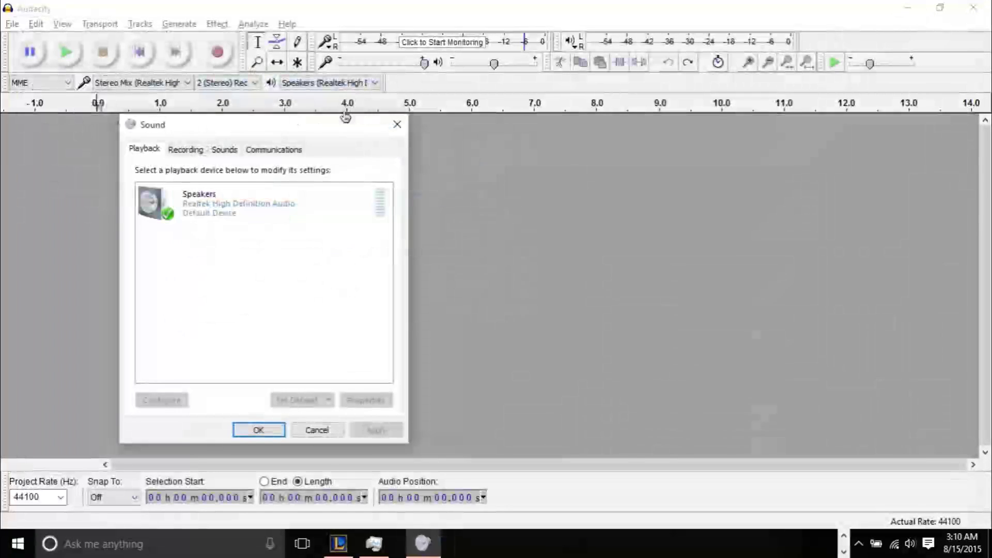
pyautogui.moveTo(175, 133); pyautogui.dragTo(273, 118)
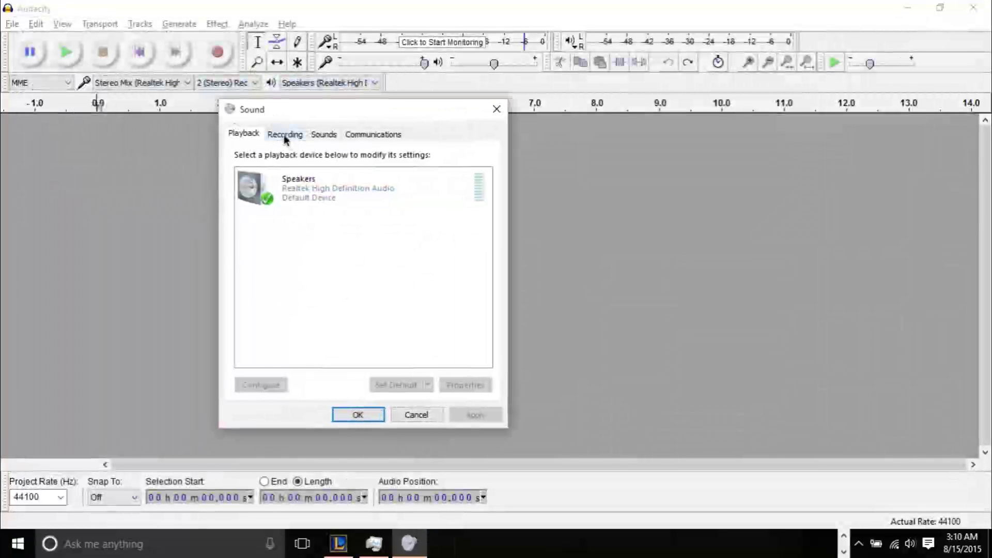
pyautogui.click(283, 134)
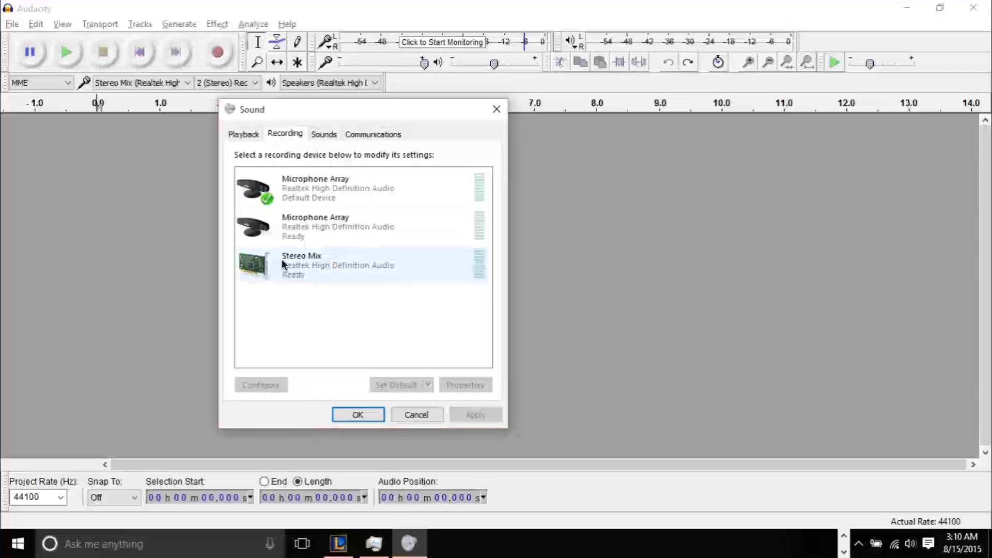
# Confirm disabled devices are shown and review Stereo Mix's options without changing anything
pyautogui.rightClick(296, 332)
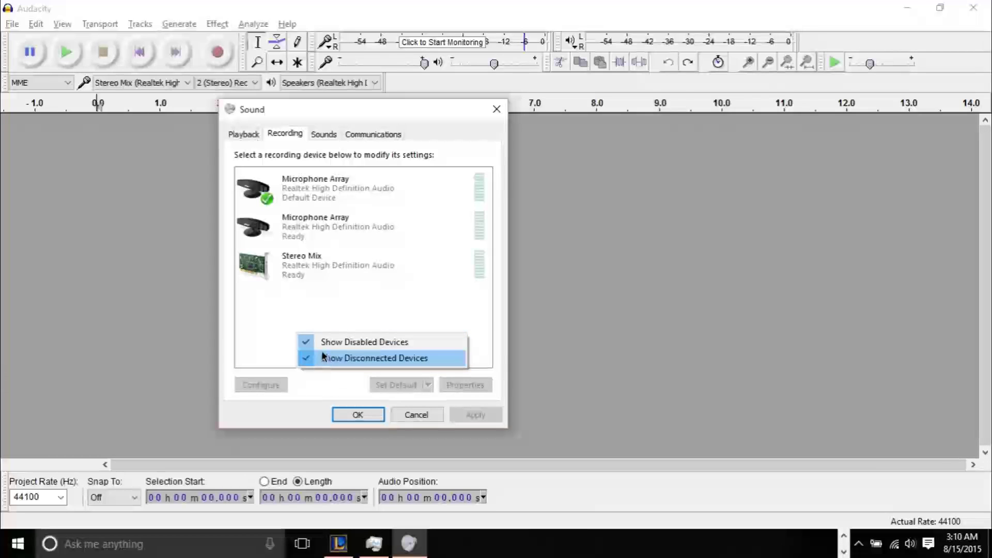
pyautogui.click(321, 322)
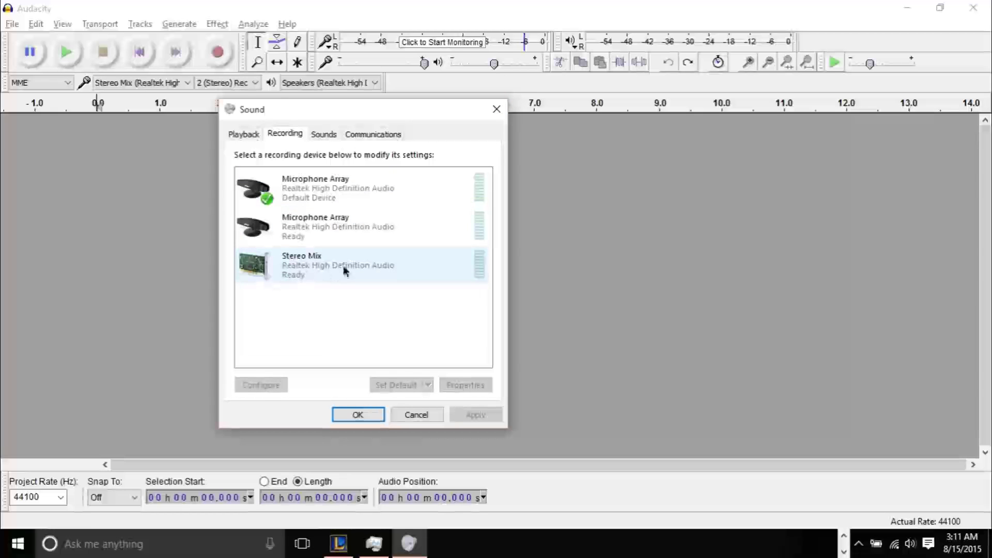
pyautogui.rightClick(302, 266)
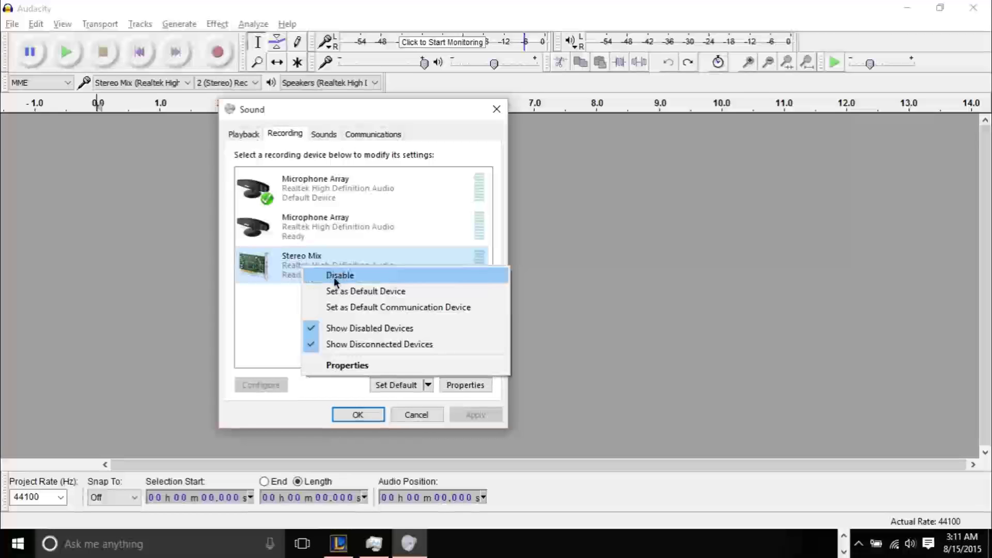
pyautogui.click(254, 303)
pyautogui.rightClick(313, 265)
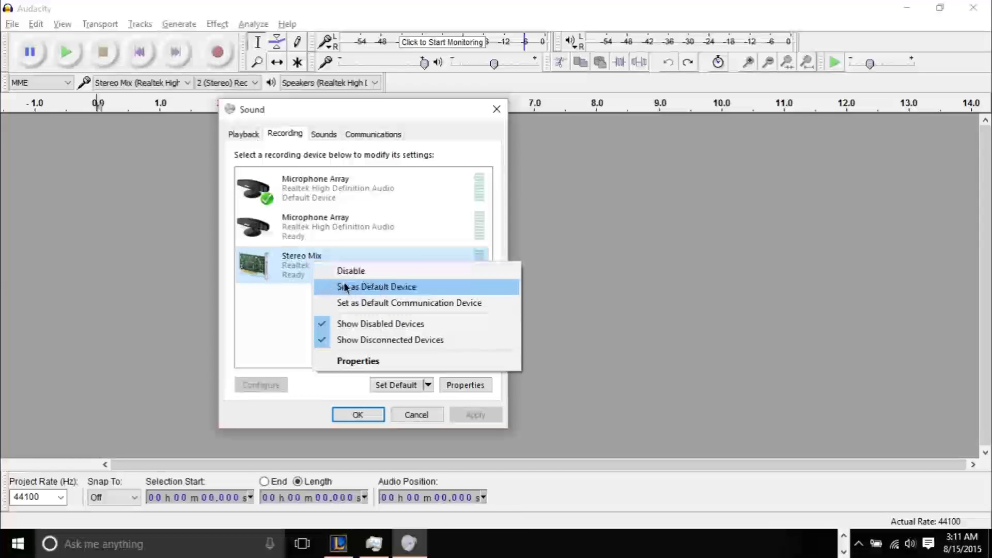
pyautogui.click(264, 303)
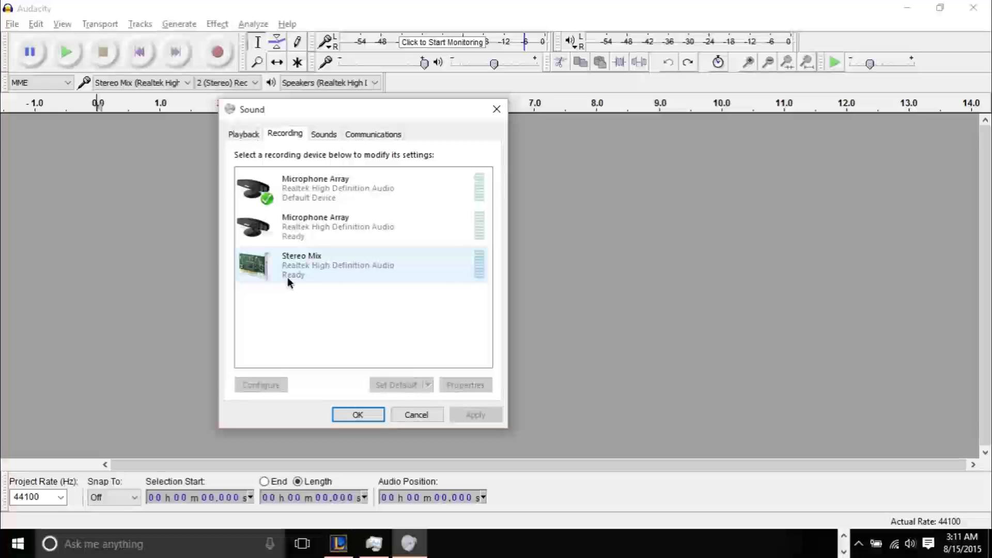
# Dismiss the Stereo Mix menu and close the Sound dialog, leaving Microphone Array as default
pyautogui.rightClick(293, 272)
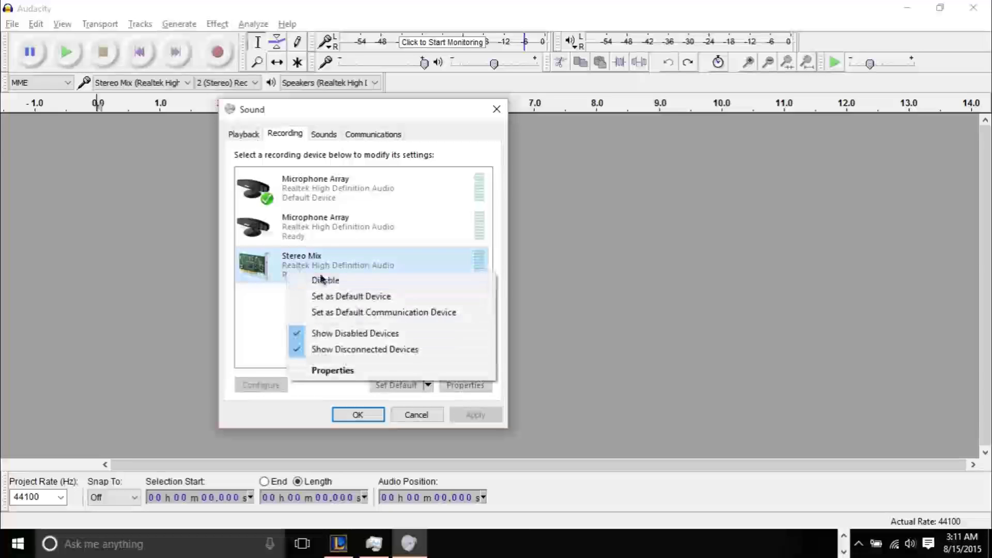
pyautogui.click(263, 306)
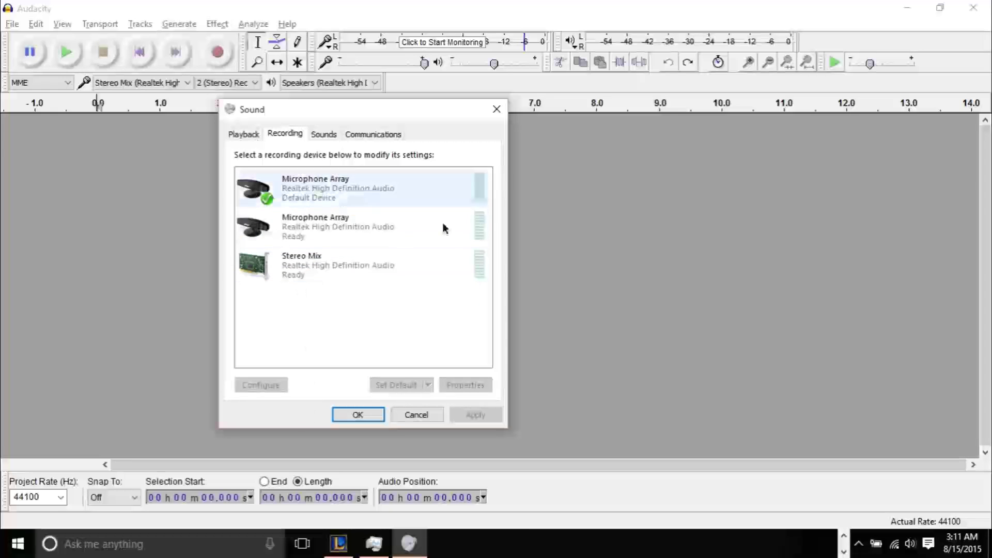
pyautogui.click(496, 109)
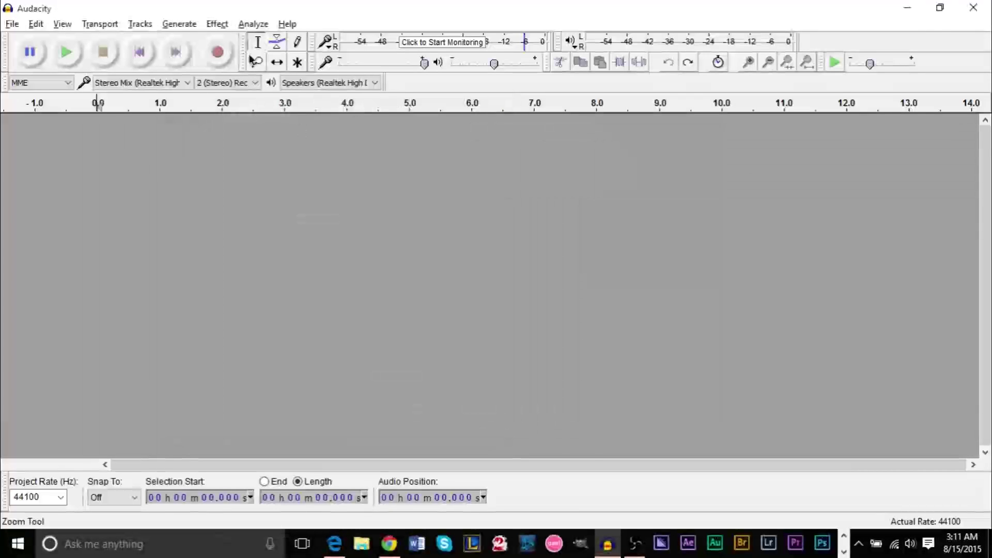
# Review the Recording page in Audacity's Preferences, then close the dialog
pyautogui.click(40, 27)
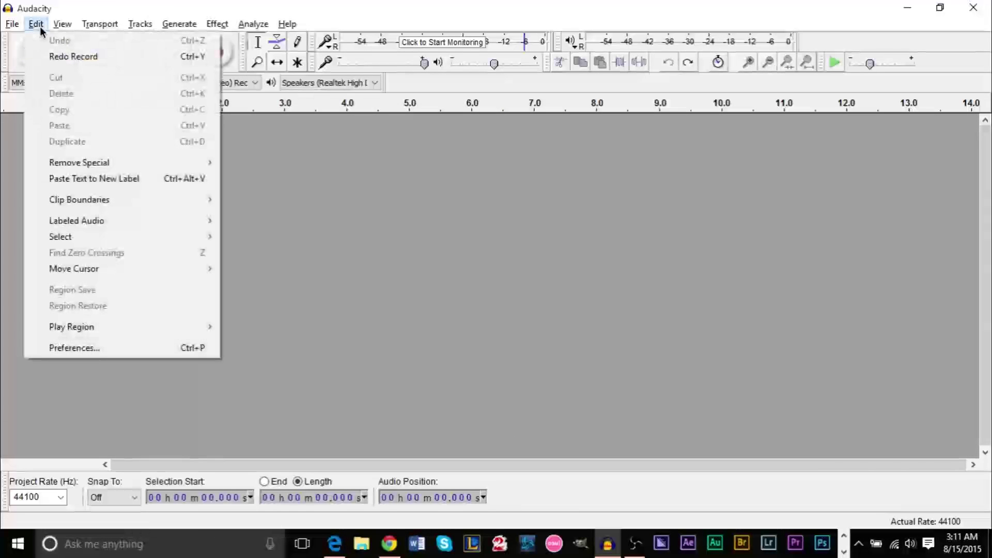
pyautogui.click(95, 348)
pyautogui.moveTo(330, 162); pyautogui.dragTo(338, 162)
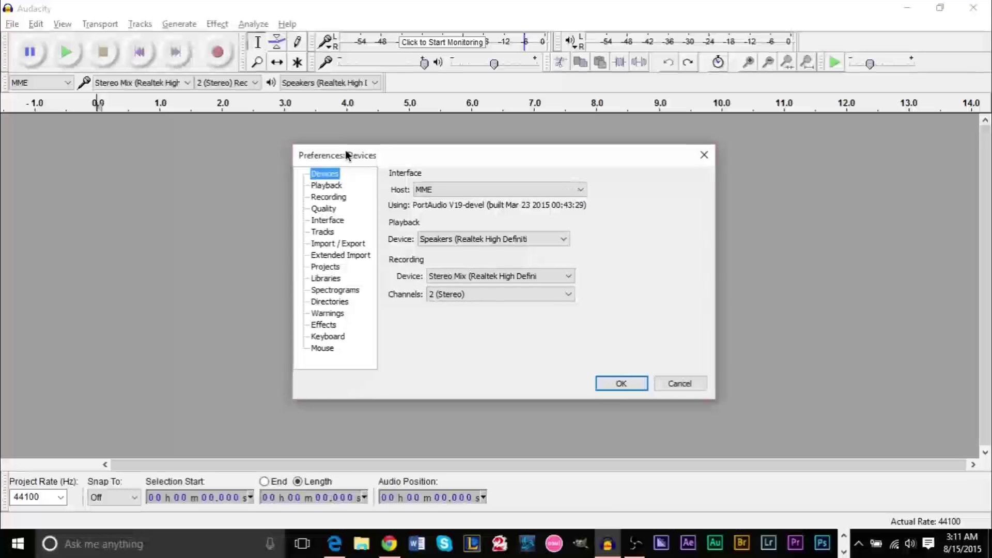
pyautogui.click(321, 197)
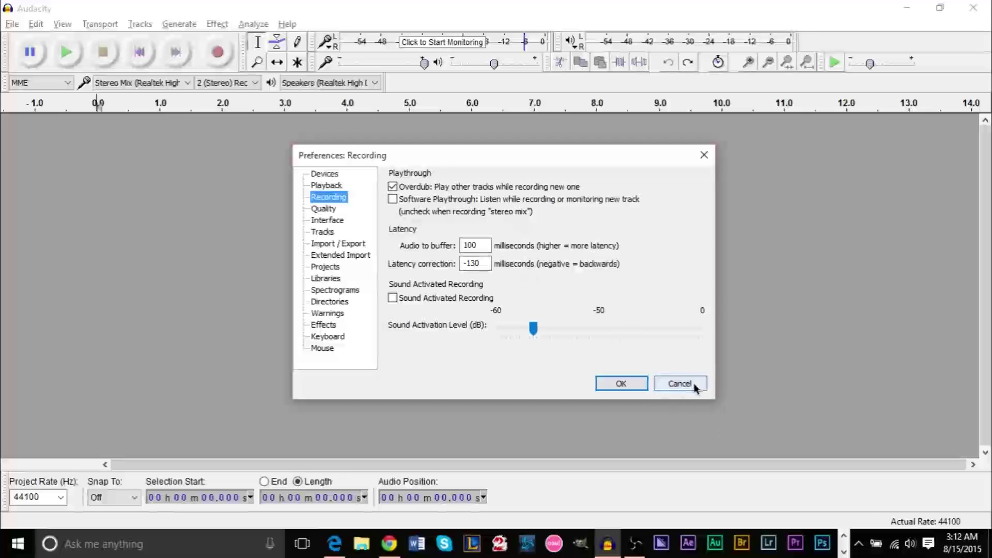
pyautogui.click(611, 384)
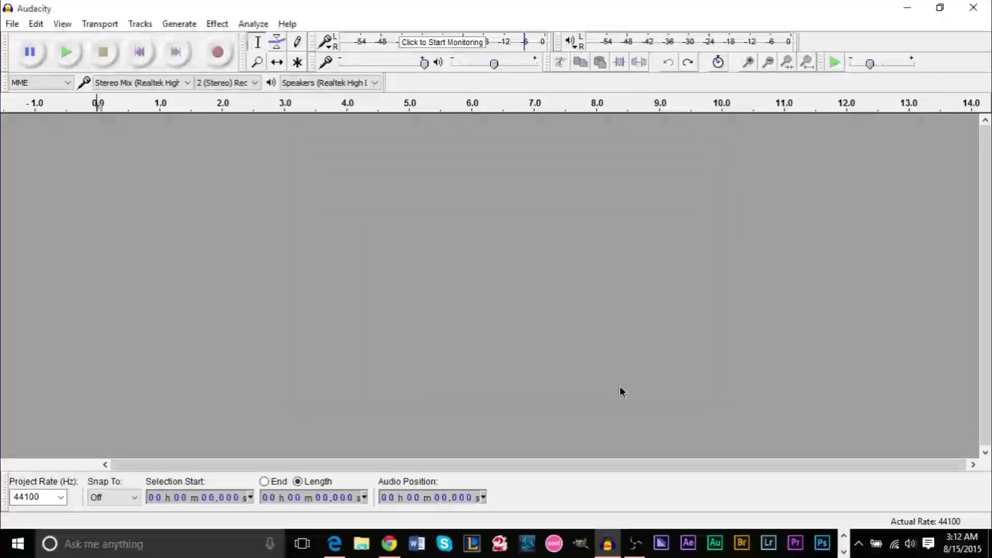
# Keep MME as the audio host and Stereo Mix as the recording device
pyautogui.click(39, 91)
pyautogui.click(36, 95)
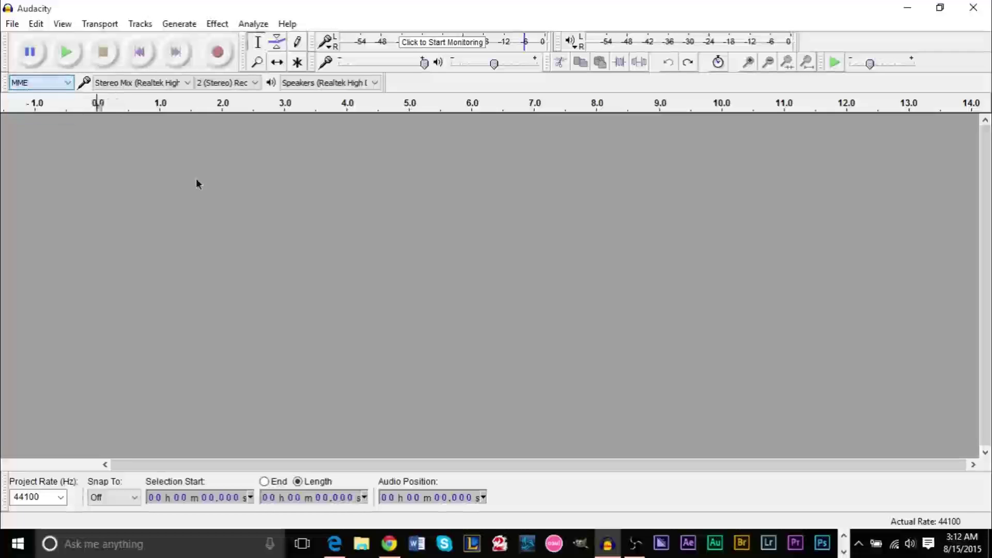
pyautogui.click(116, 85)
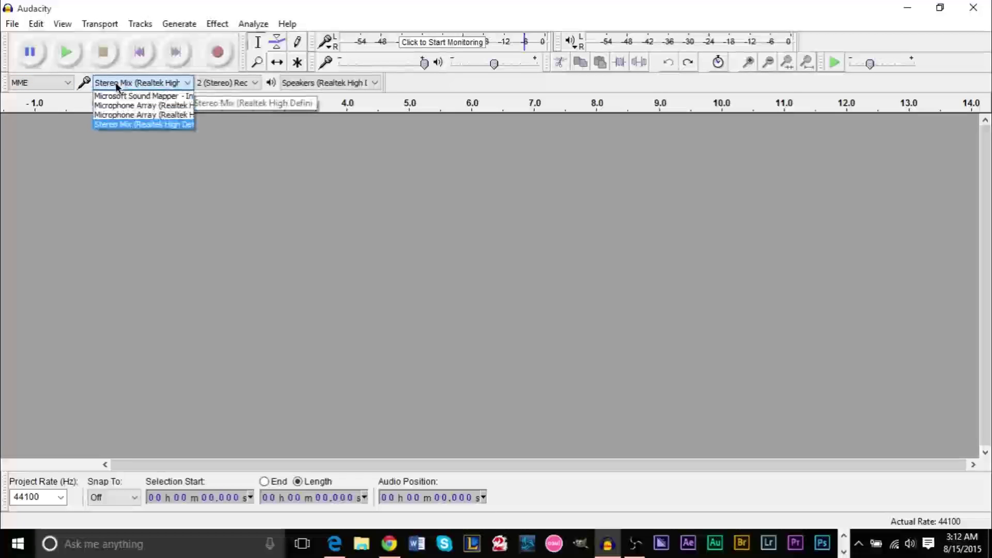
pyautogui.click(115, 127)
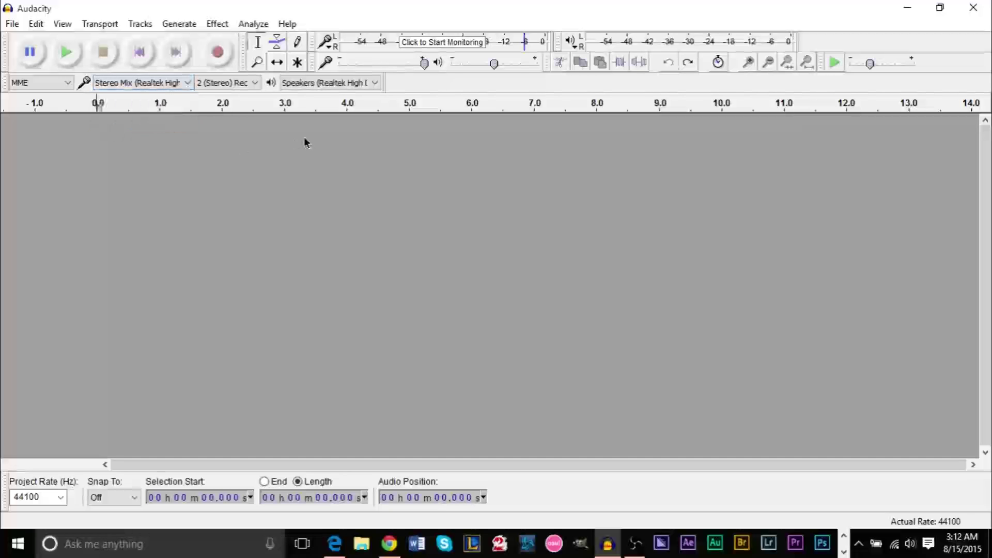
# Test-play the Riven Voice YouTube video in Edge, pause it, and return to Audacity
pyautogui.hotkey('alt', 'Tab')
pyautogui.hotkey('alt', 'Tab')
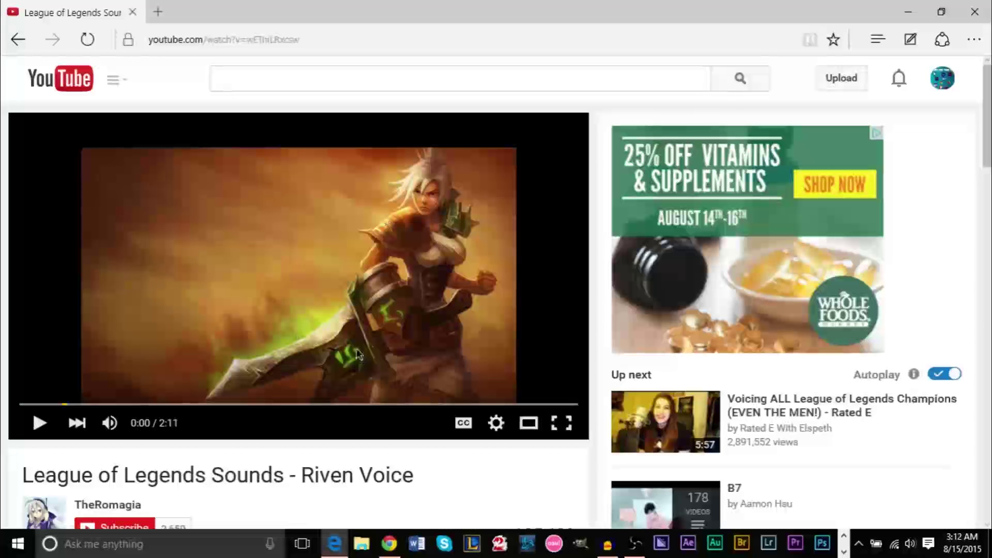
pyautogui.click(291, 251)
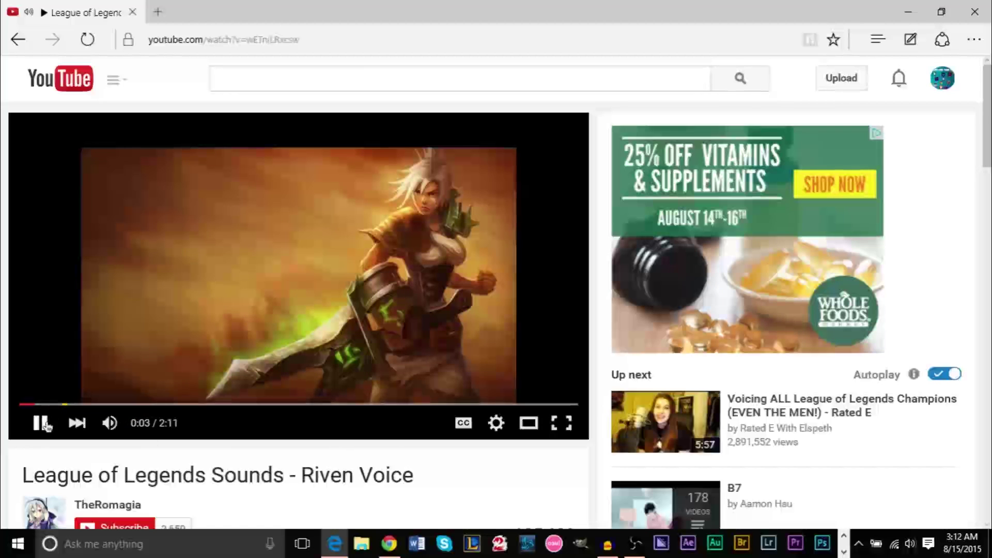
pyautogui.click(503, 359)
pyautogui.hotkey('alt', 'Tab')
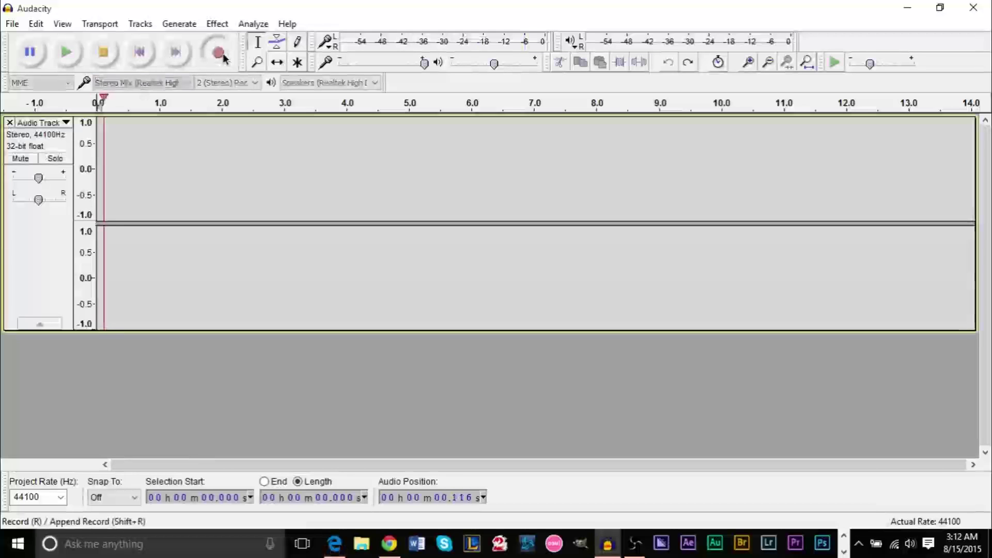
# Play the video while Audacity records, pause at 0:14, and stop the recording
pyautogui.hotkey('alt', 'Tab')
pyautogui.click(197, 287)
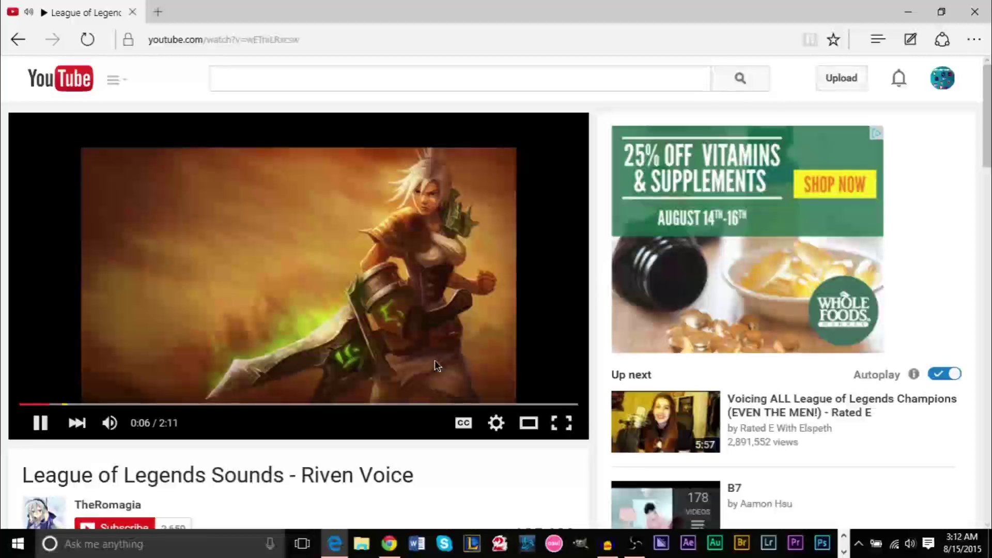
pyautogui.click(40, 423)
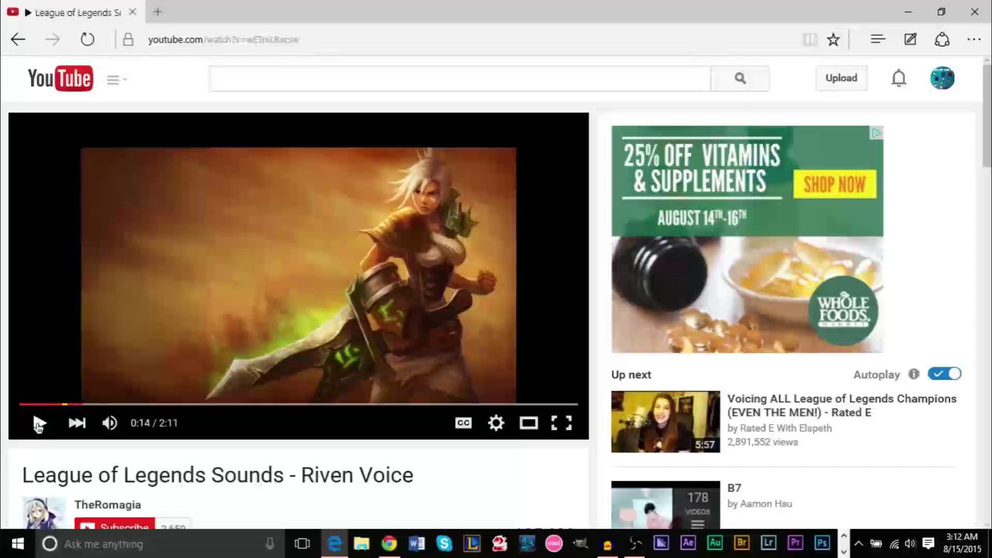
pyautogui.hotkey('alt', 'Tab')
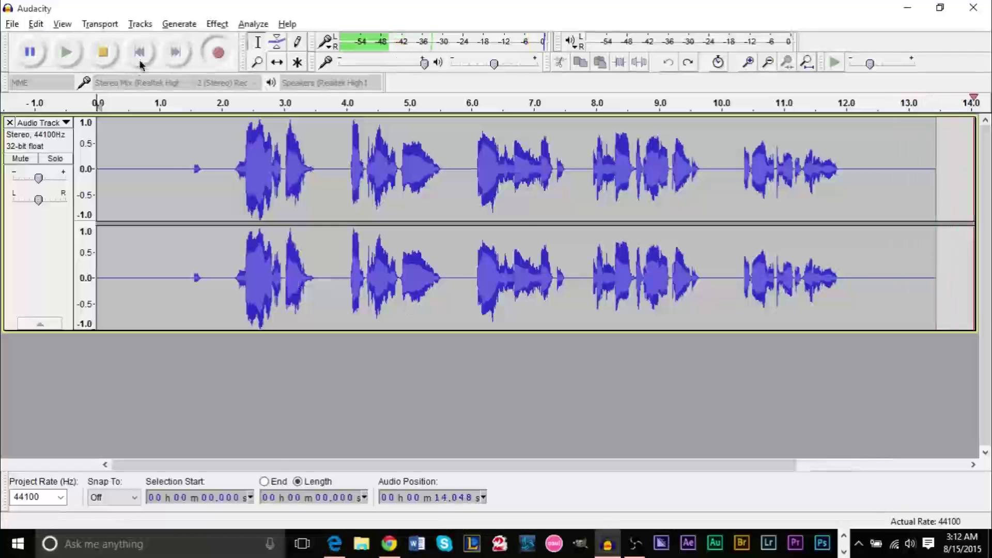
pyautogui.click(103, 52)
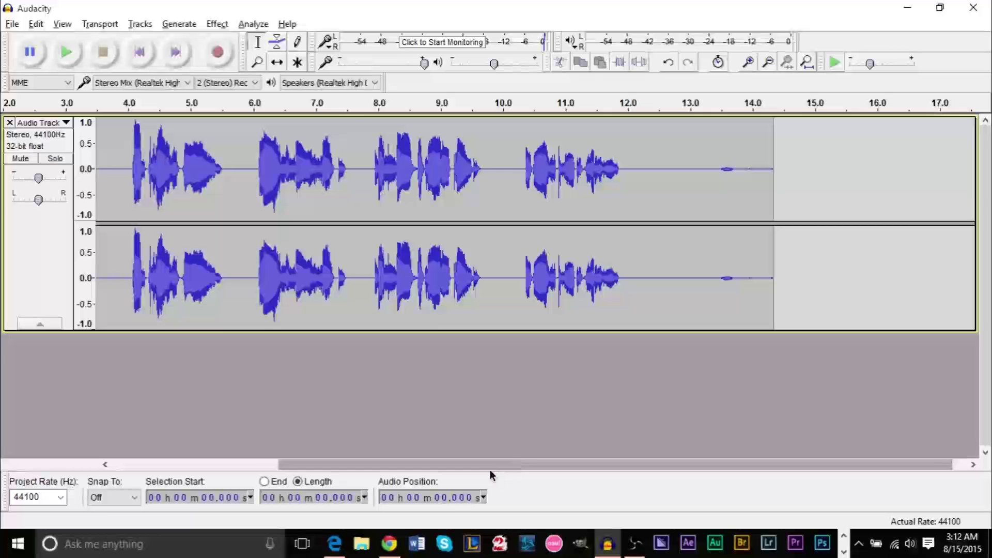
# Scroll back to the start and play the recorded Riven Voice audio, then stop
pyautogui.moveTo(490, 470); pyautogui.dragTo(322, 469)
pyautogui.press('space')
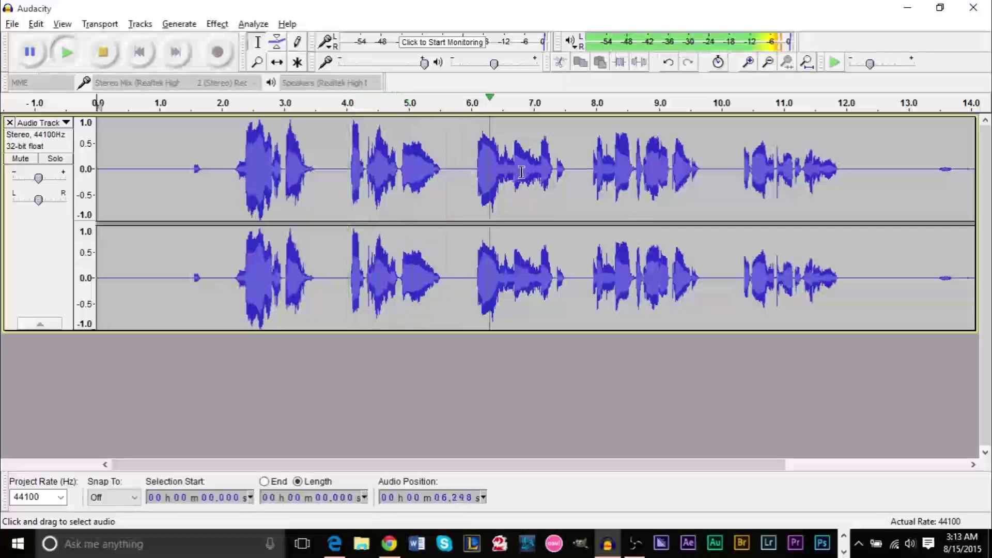
pyautogui.press('space')
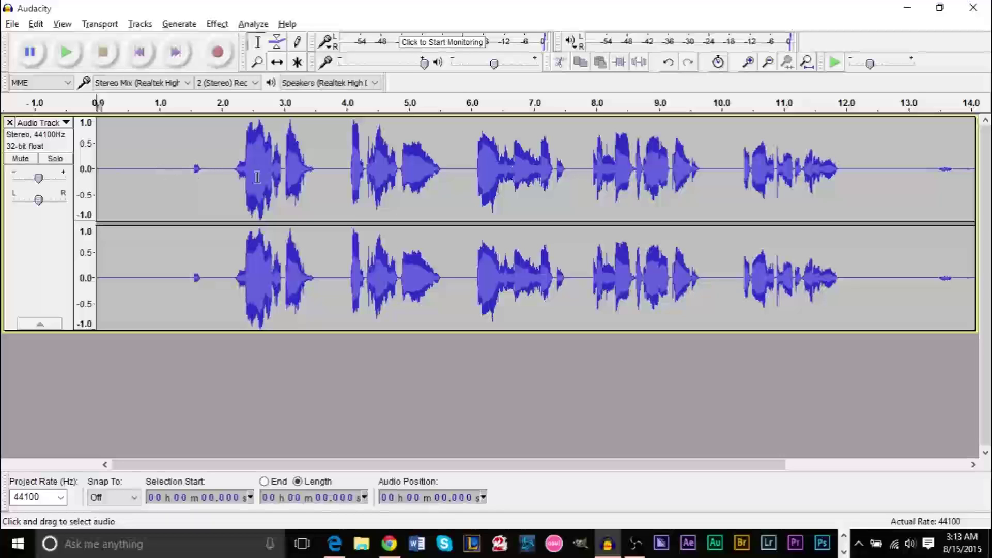
# Select about 2.2–12.4 s, set the play position at 11.3 s, and lower recording volume
pyautogui.moveTo(237, 139); pyautogui.dragTo(869, 155)
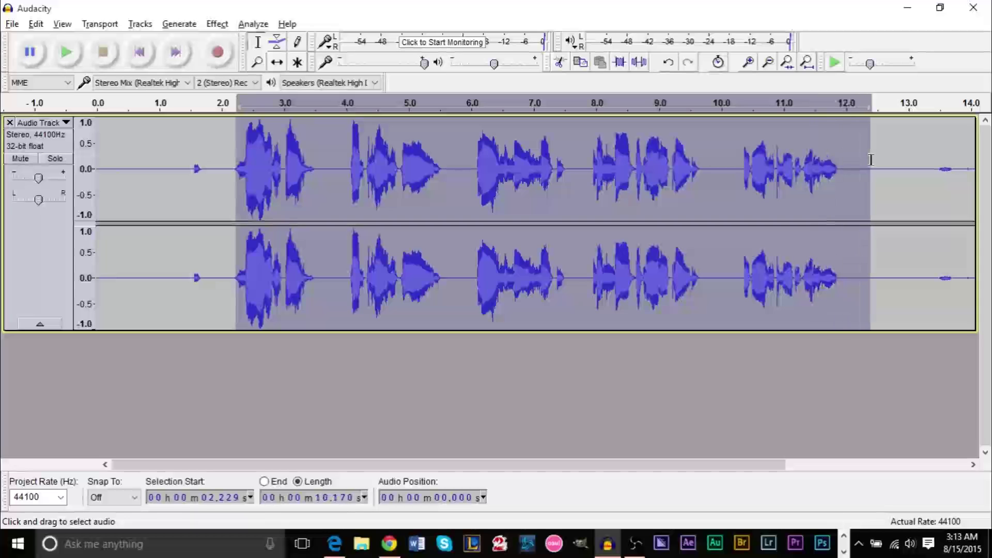
pyautogui.click(804, 135)
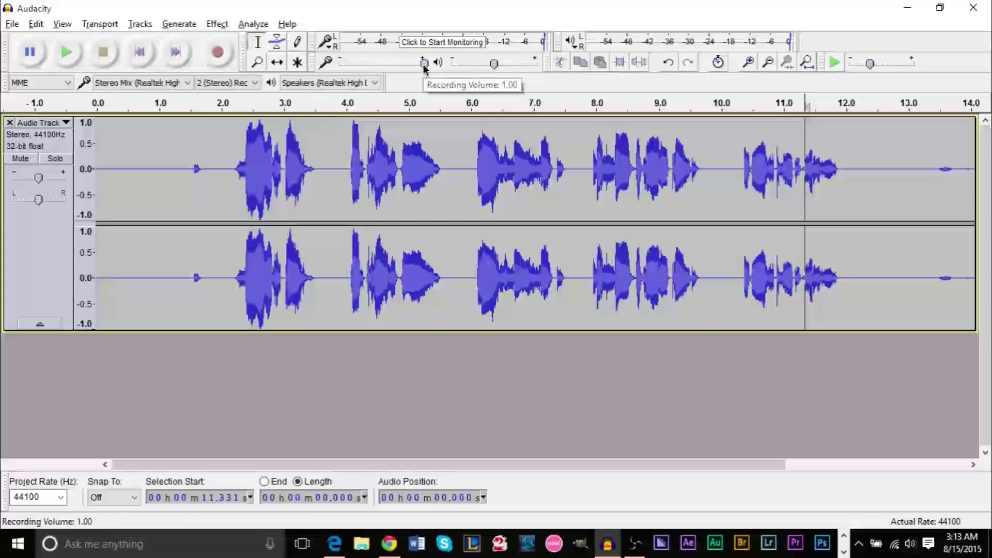
pyautogui.moveTo(424, 64)
pyautogui.mouseDown()
pyautogui.moveTo(375, 65)
pyautogui.moveTo(424, 64)
pyautogui.mouseUp()
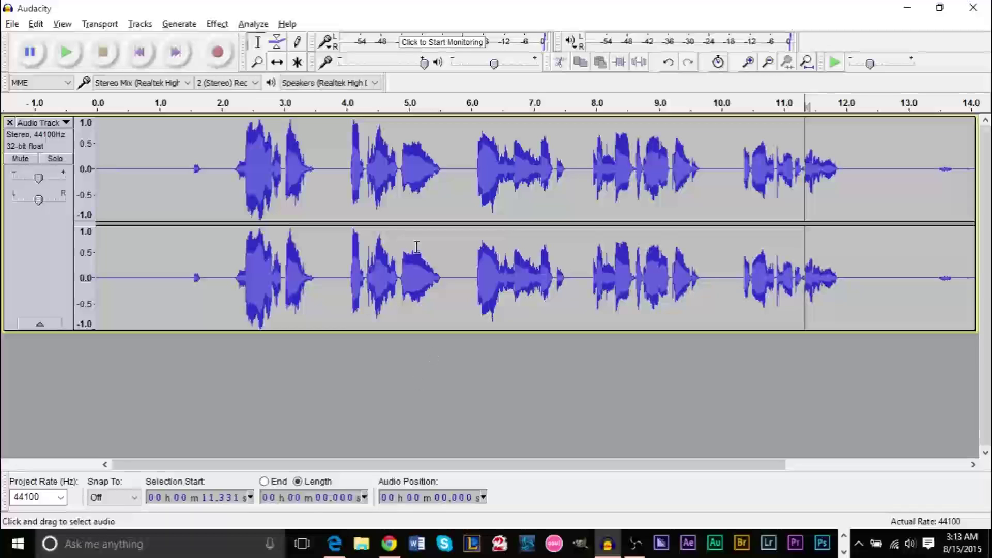
# Bring the Edge YouTube window forward, then minimize it to show the stereo recording
pyautogui.click(339, 546)
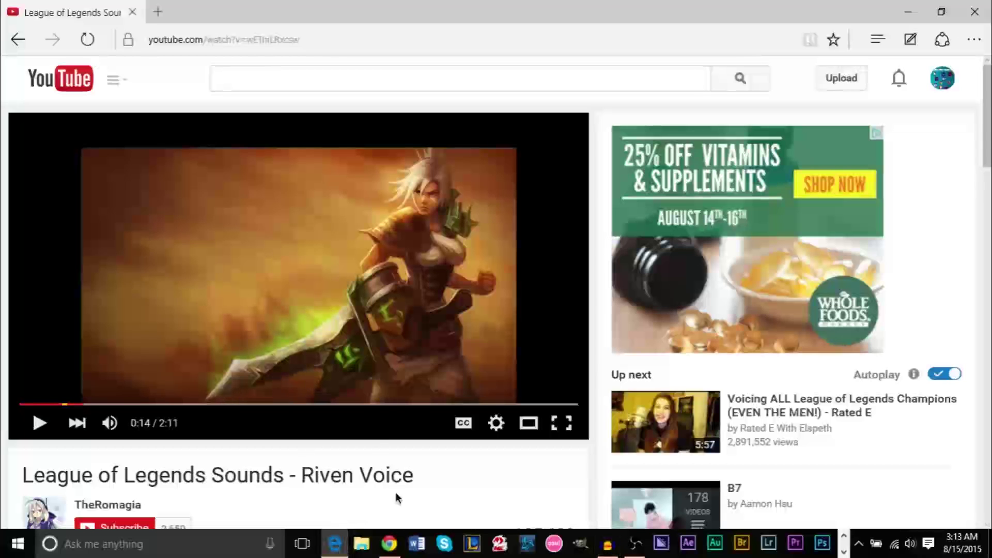
pyautogui.click(334, 544)
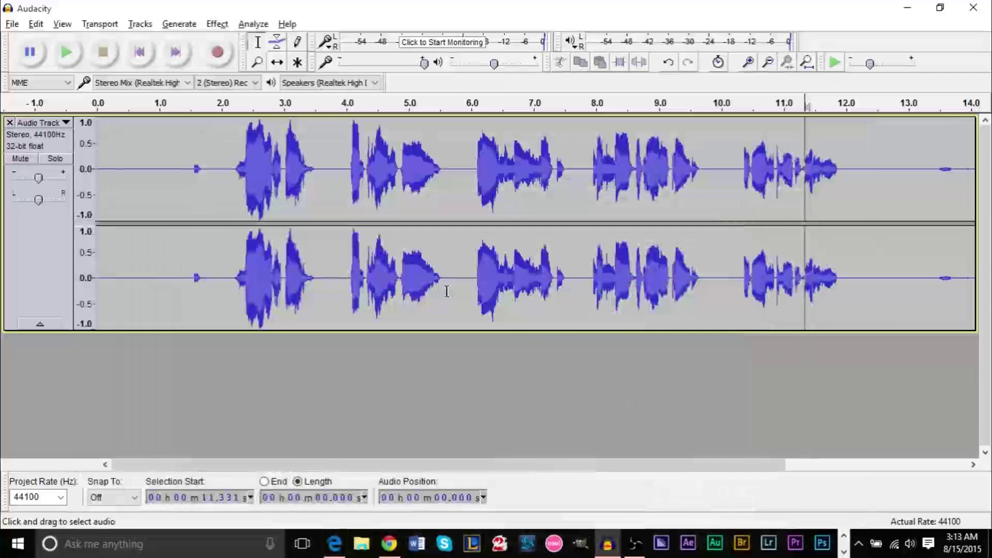